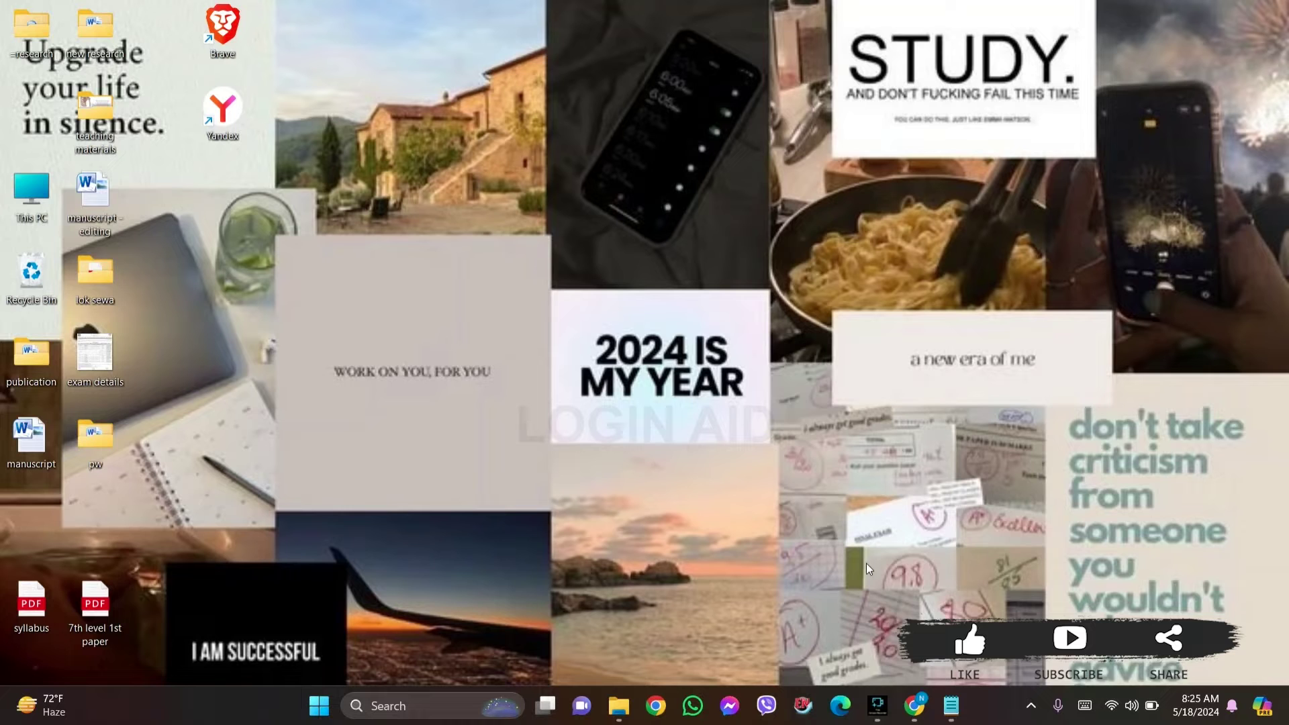
pyautogui.click(912, 715)
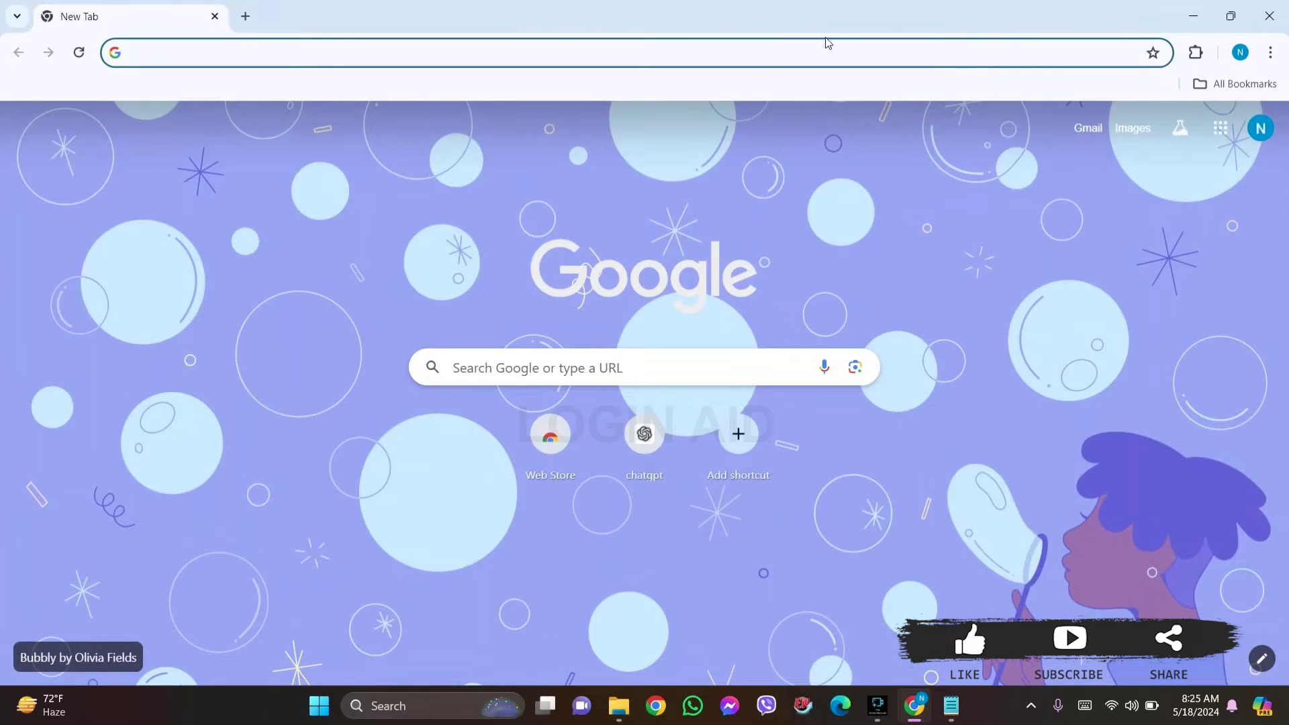
pyautogui.click(753, 58)
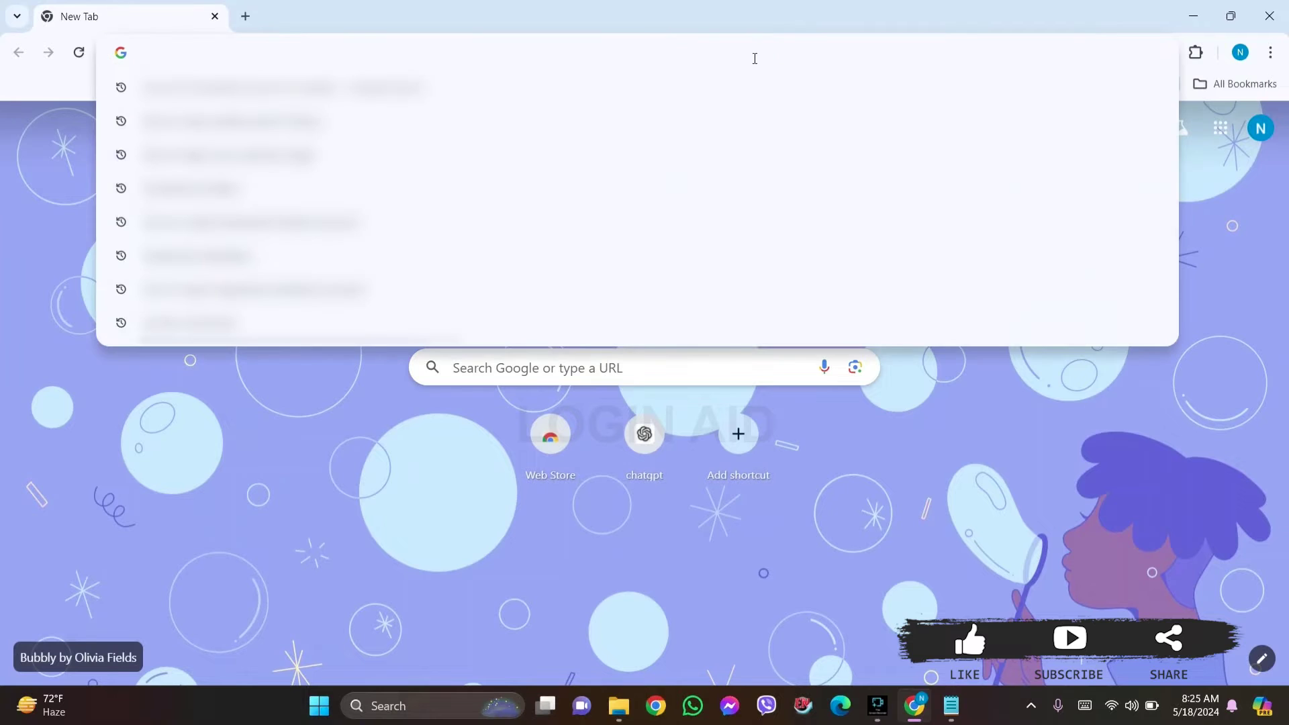
pyautogui.write('www.yandex.')
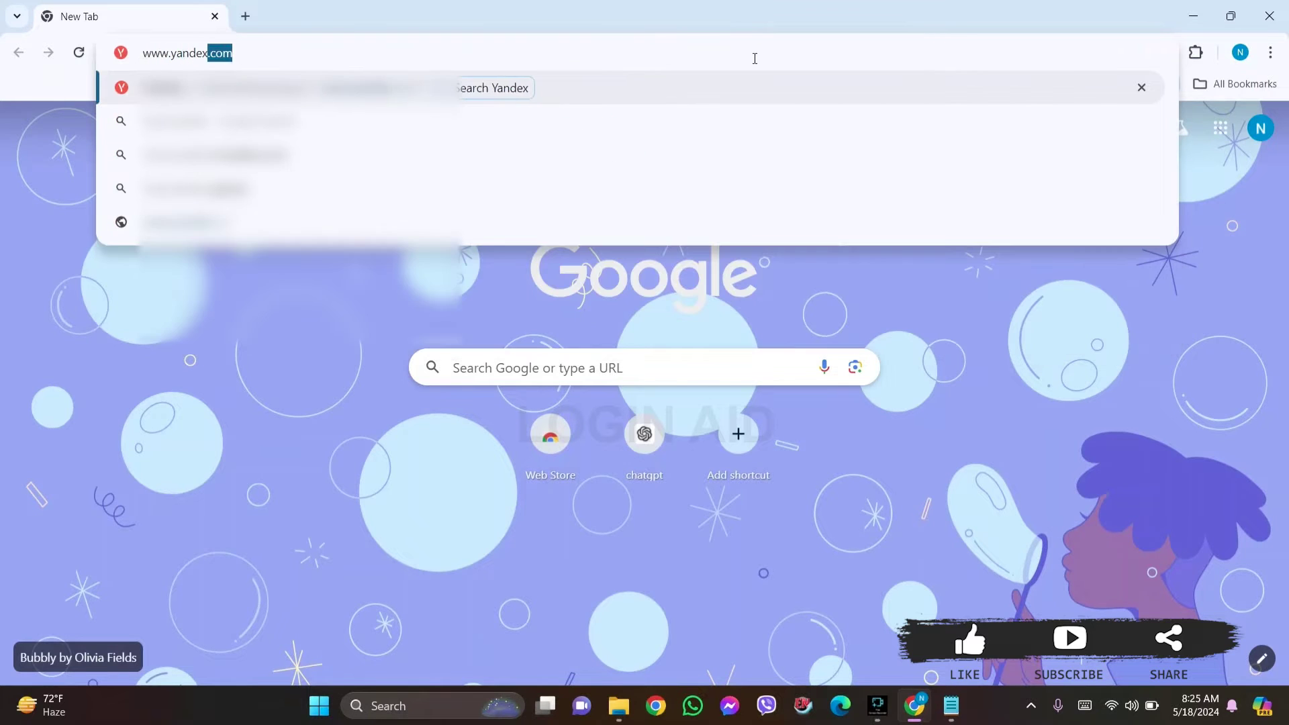
pyautogui.write('com')
pyautogui.press('Return')
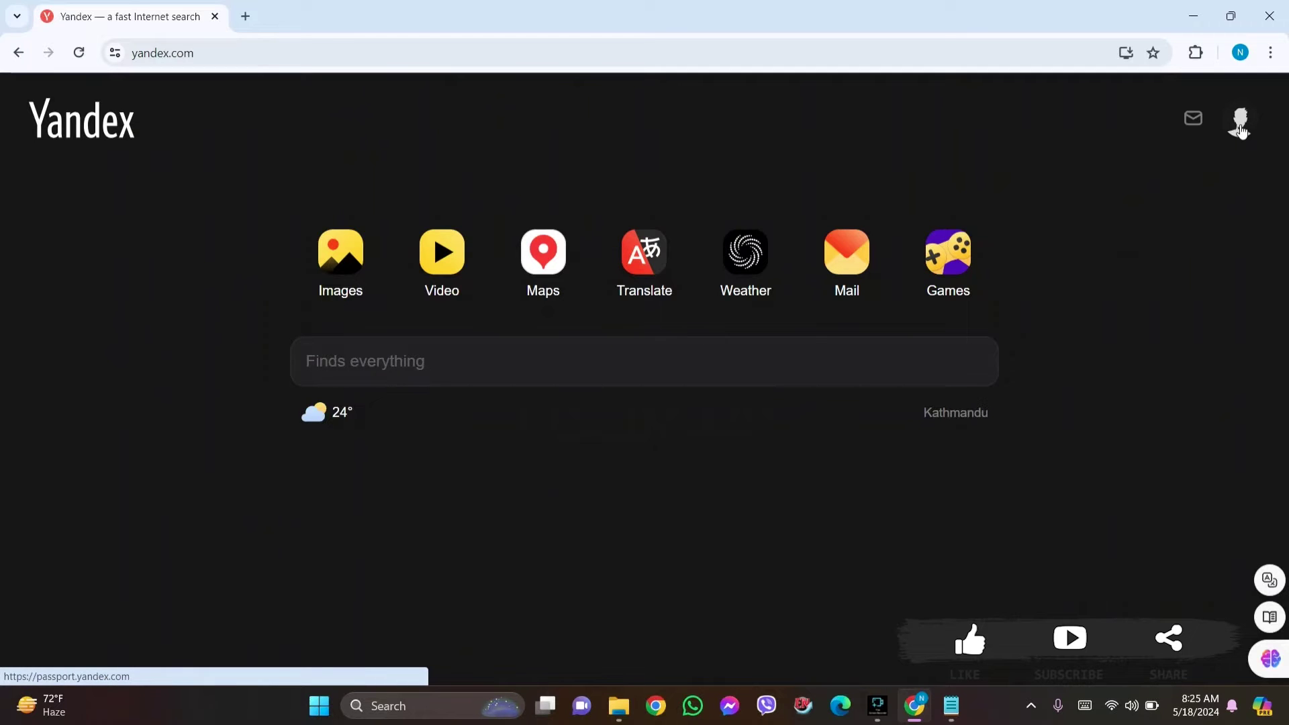
# Open Yandex Support through Feedback in the profile account menu
pyautogui.click(1240, 129)
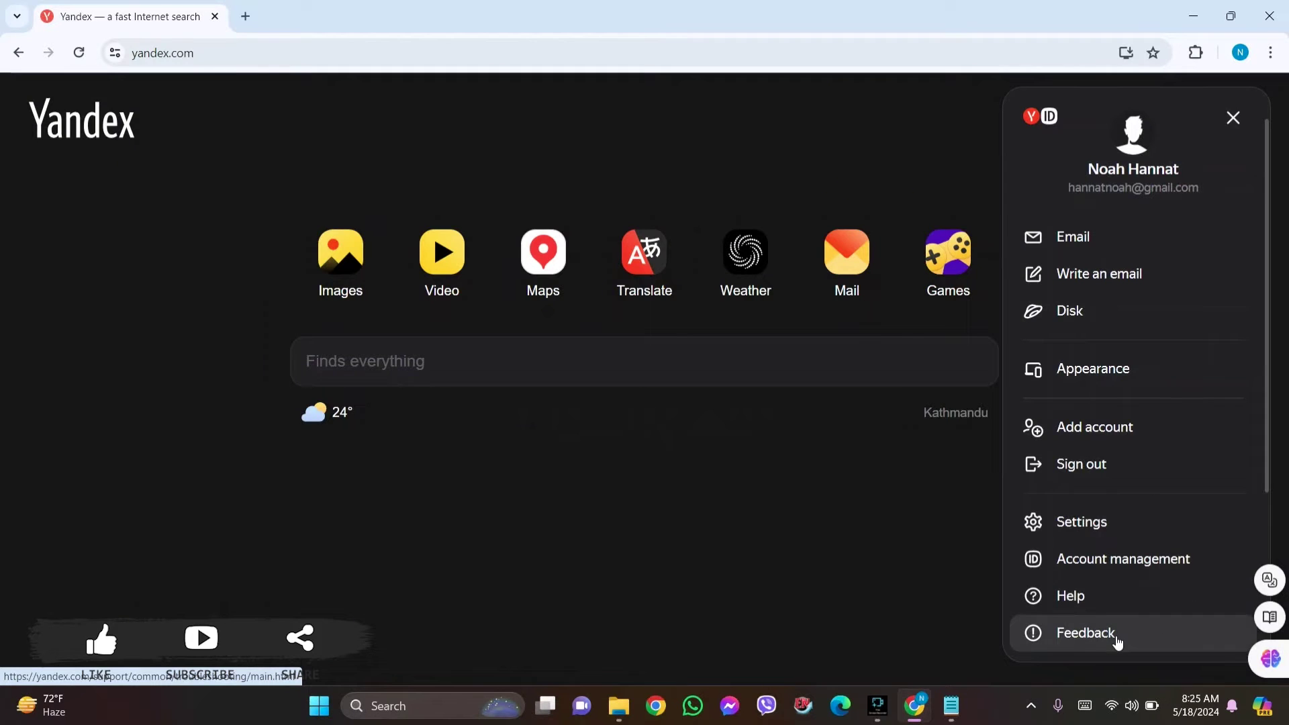
pyautogui.click(1115, 641)
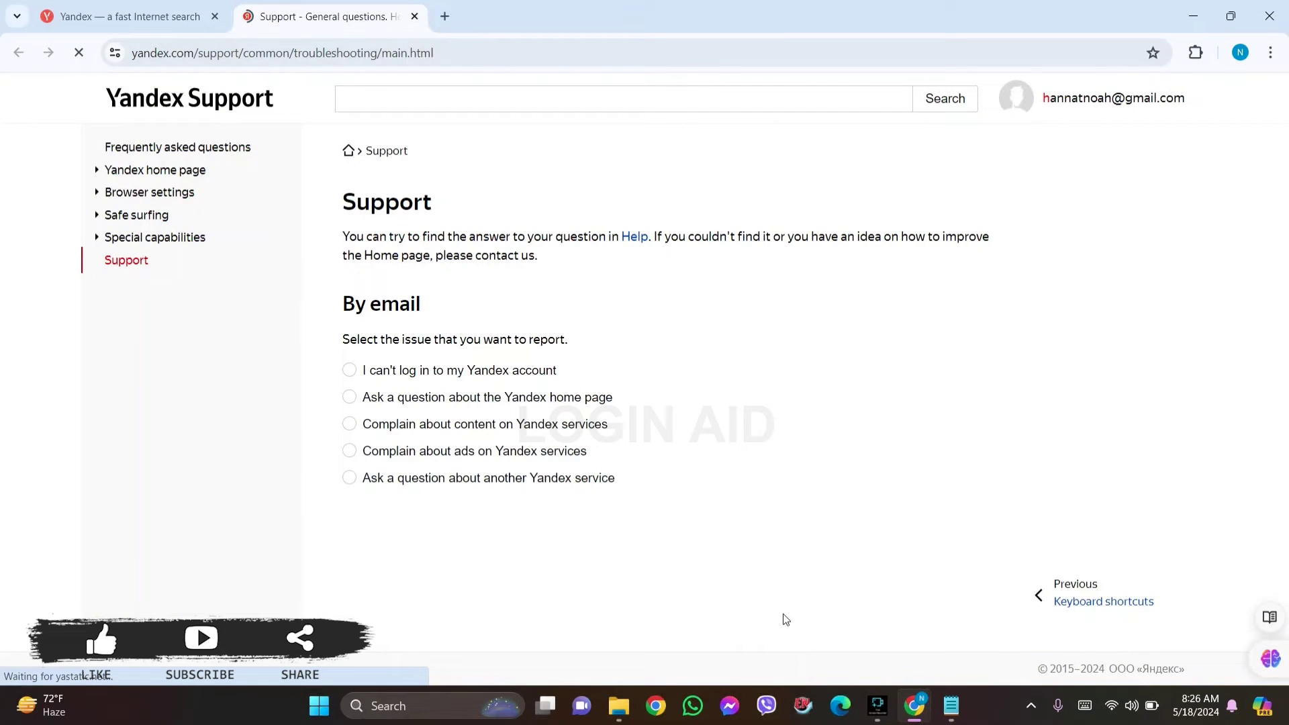
# Choose 'Ask a question about another Yandex service' and tick 'Question about another service'
pyautogui.click(350, 478)
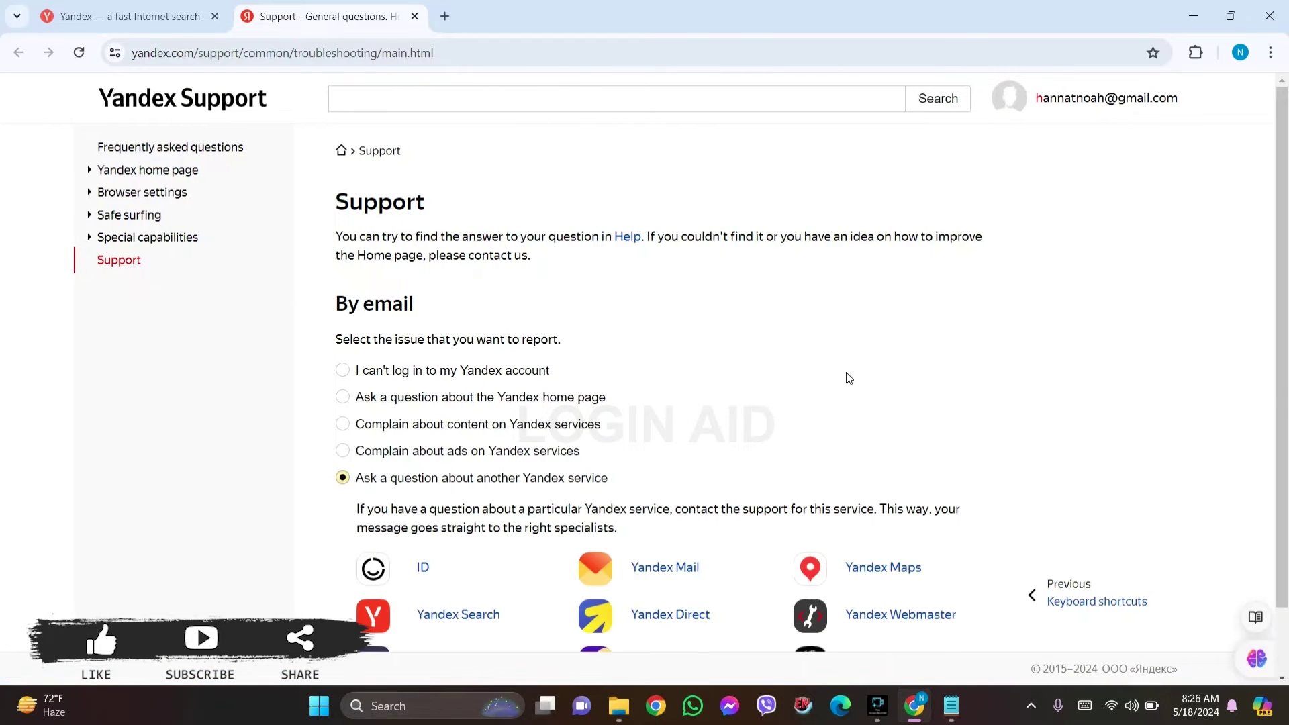
pyautogui.moveTo(1283, 299); pyautogui.dragTo(1282, 364)
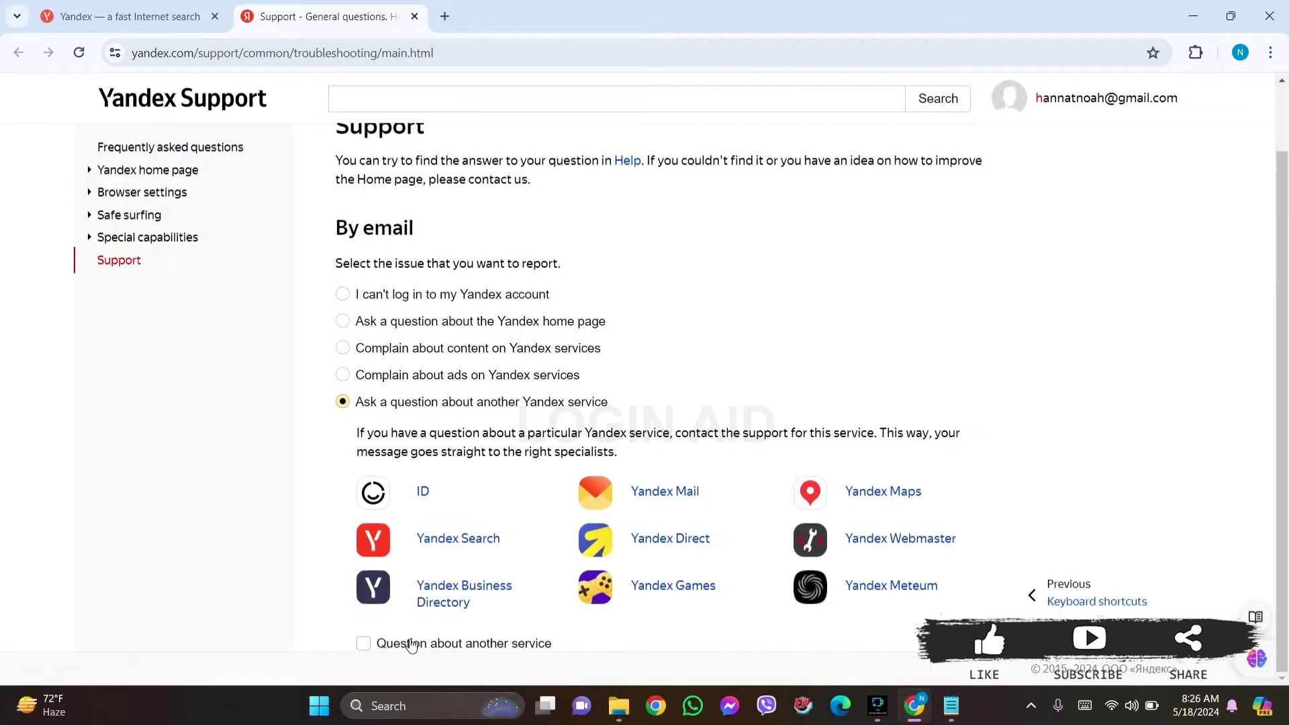
pyautogui.click(366, 643)
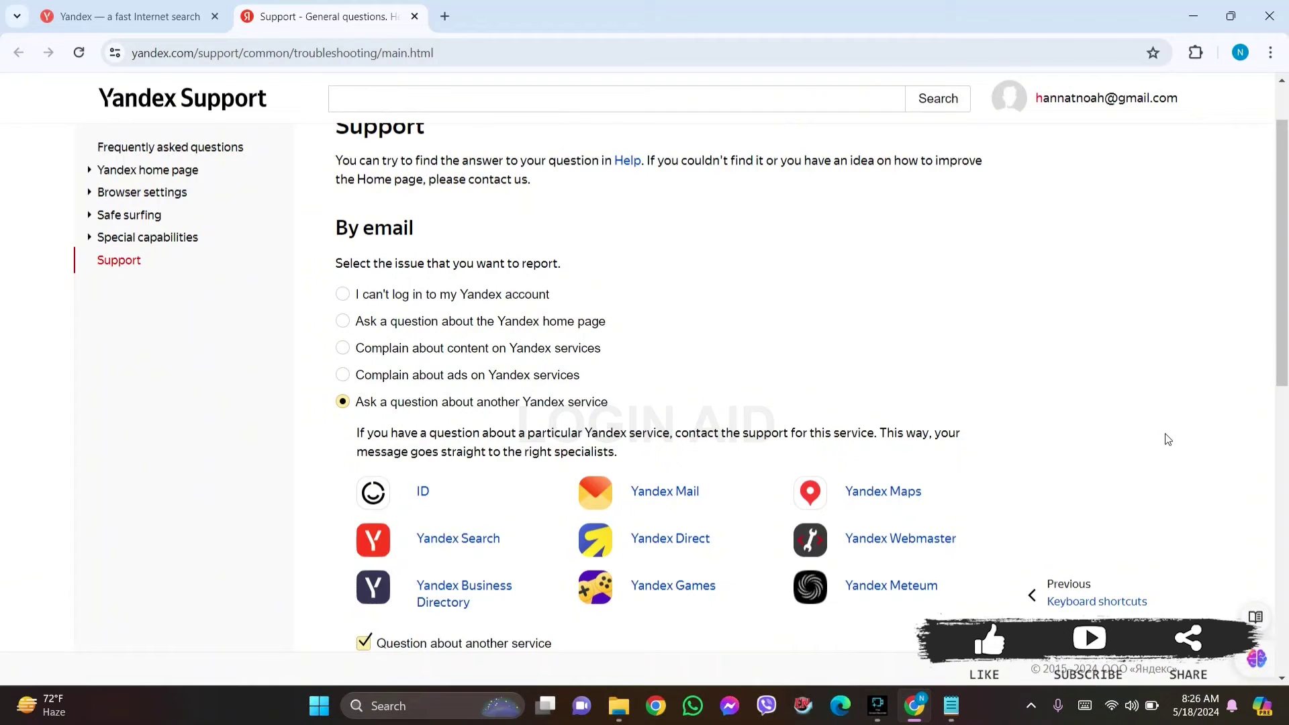
pyautogui.moveTo(1280, 336); pyautogui.dragTo(1256, 598)
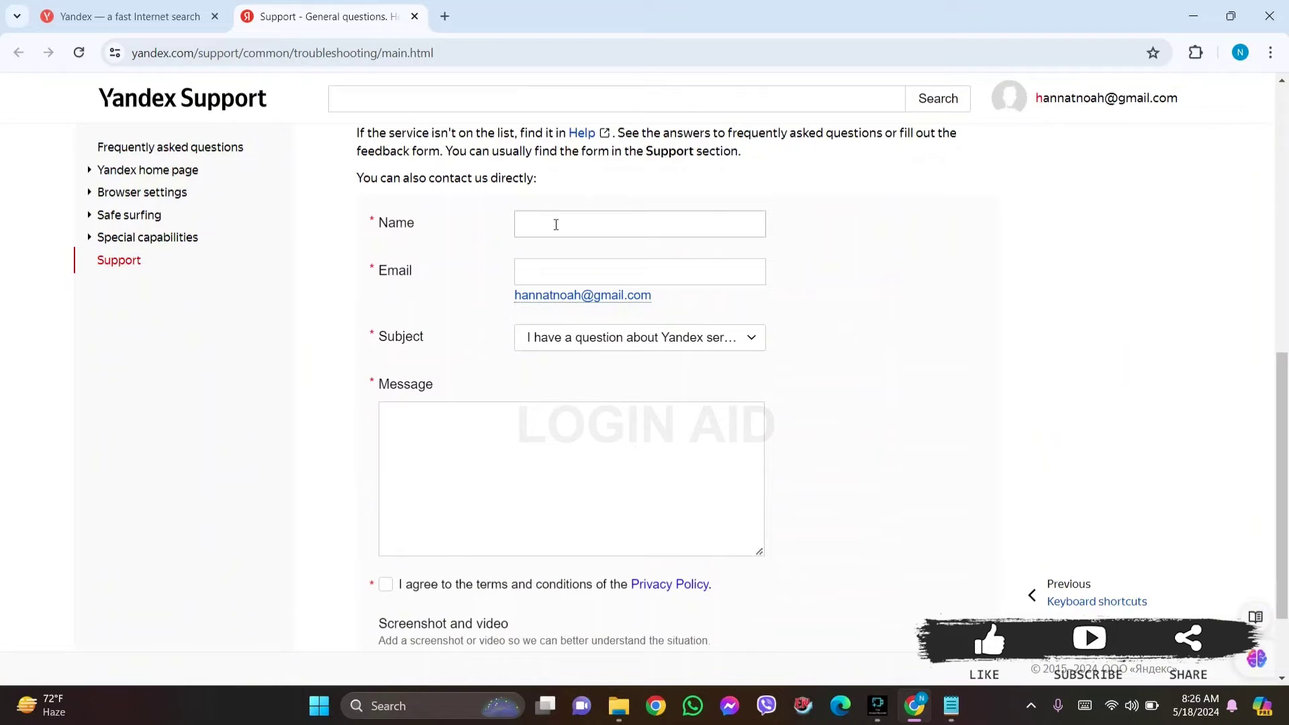
# Enter the name, use the suggested email address, and keep the Yandex services subject
pyautogui.click(557, 223)
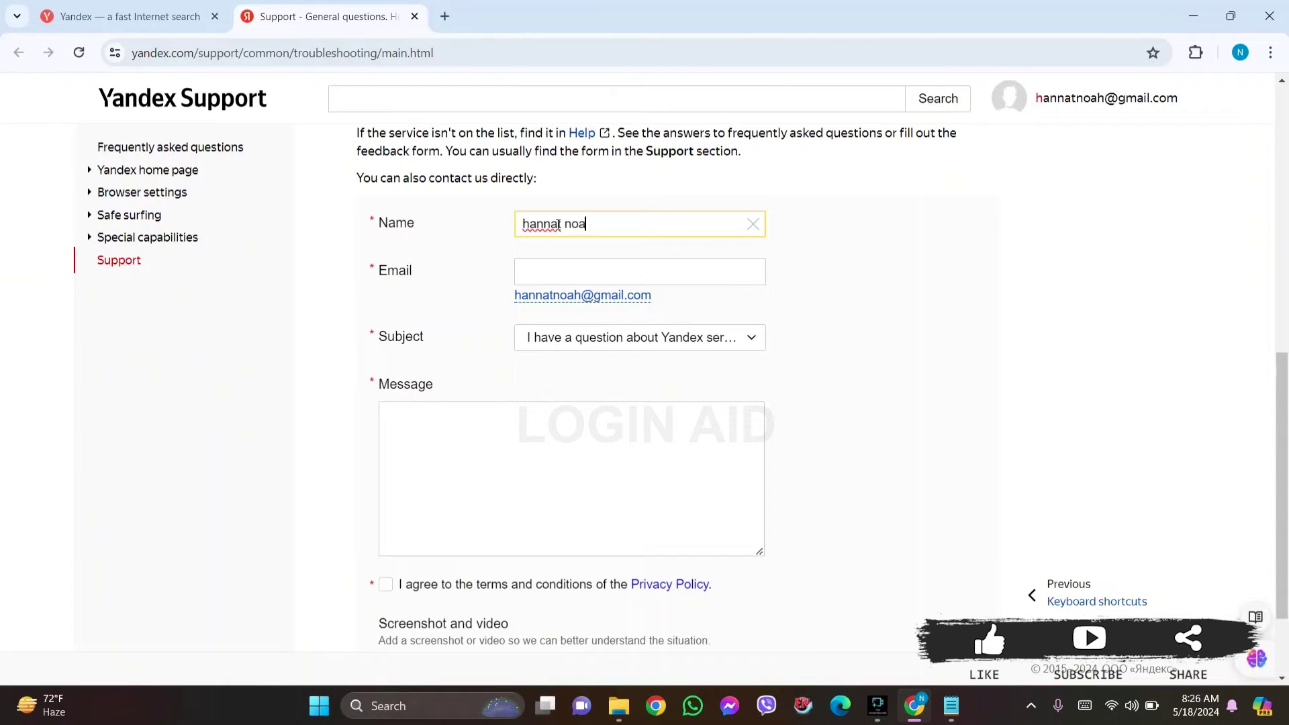
pyautogui.click(541, 296)
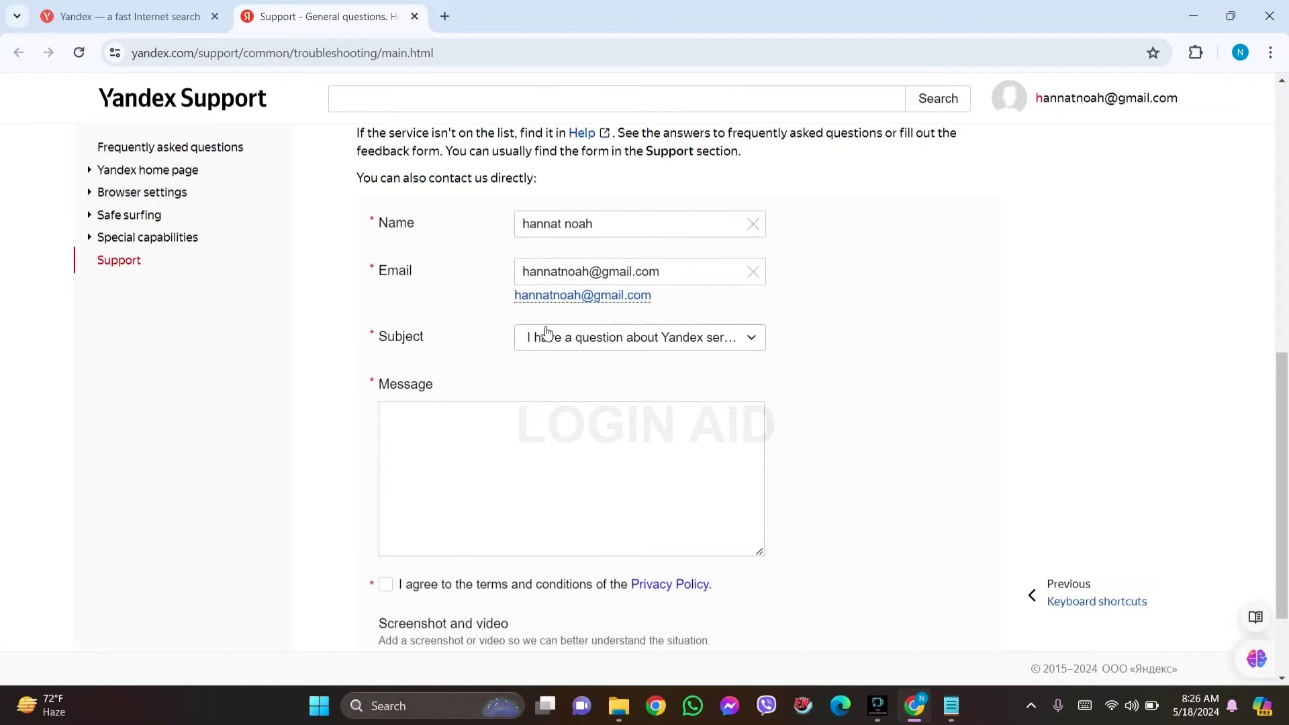
pyautogui.click(547, 334)
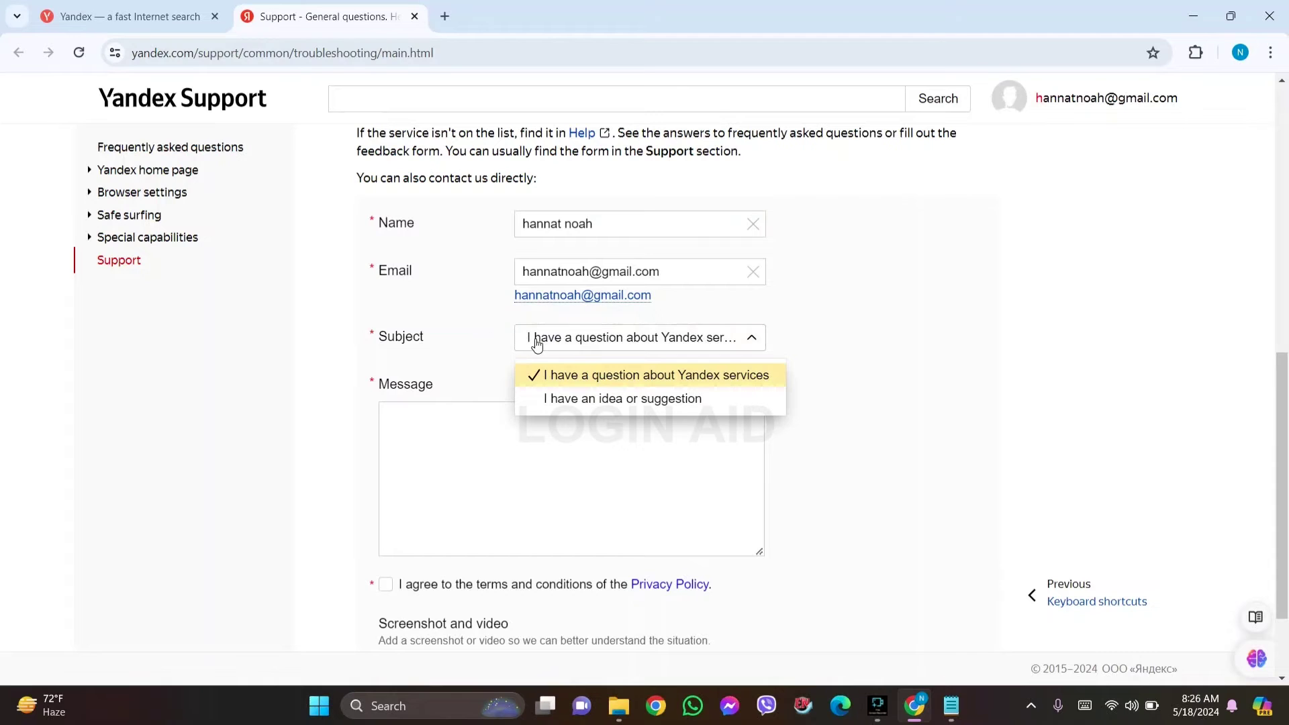
pyautogui.click(498, 341)
# Write a message asking how to fix a blocked account and accept the Privacy Policy
pyautogui.click(537, 420)
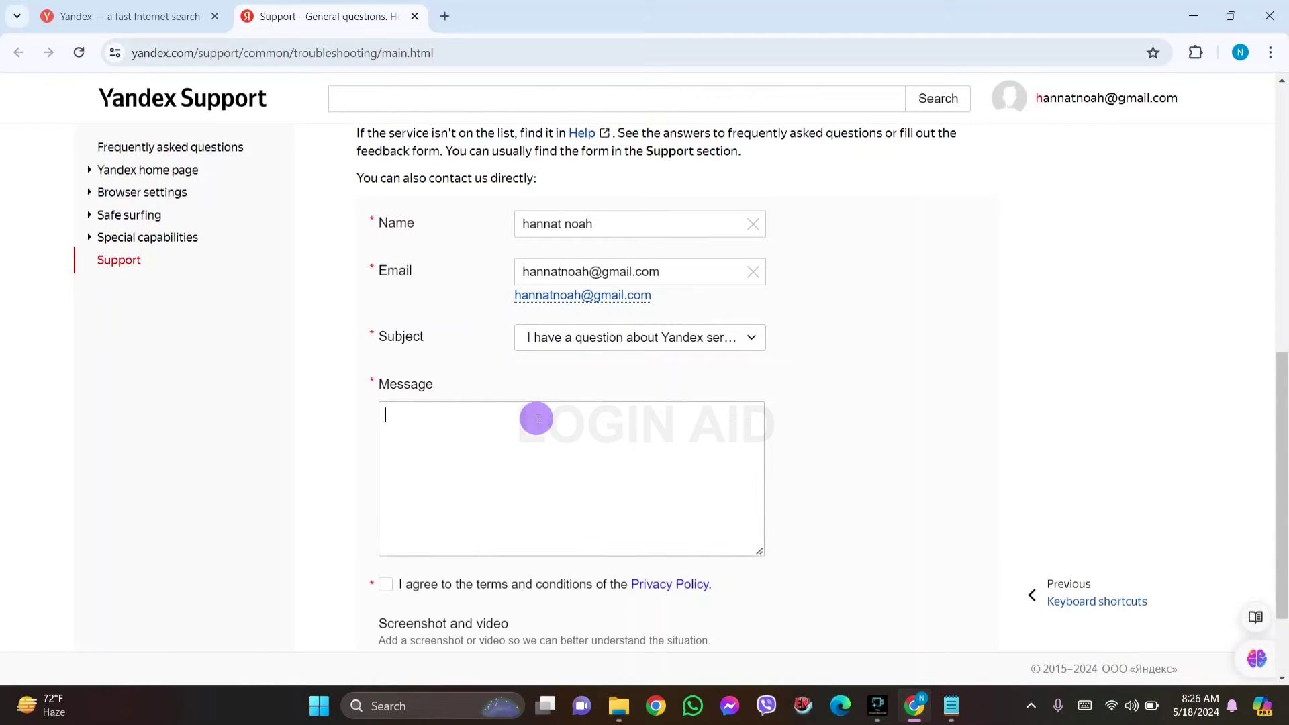
pyautogui.write('m')
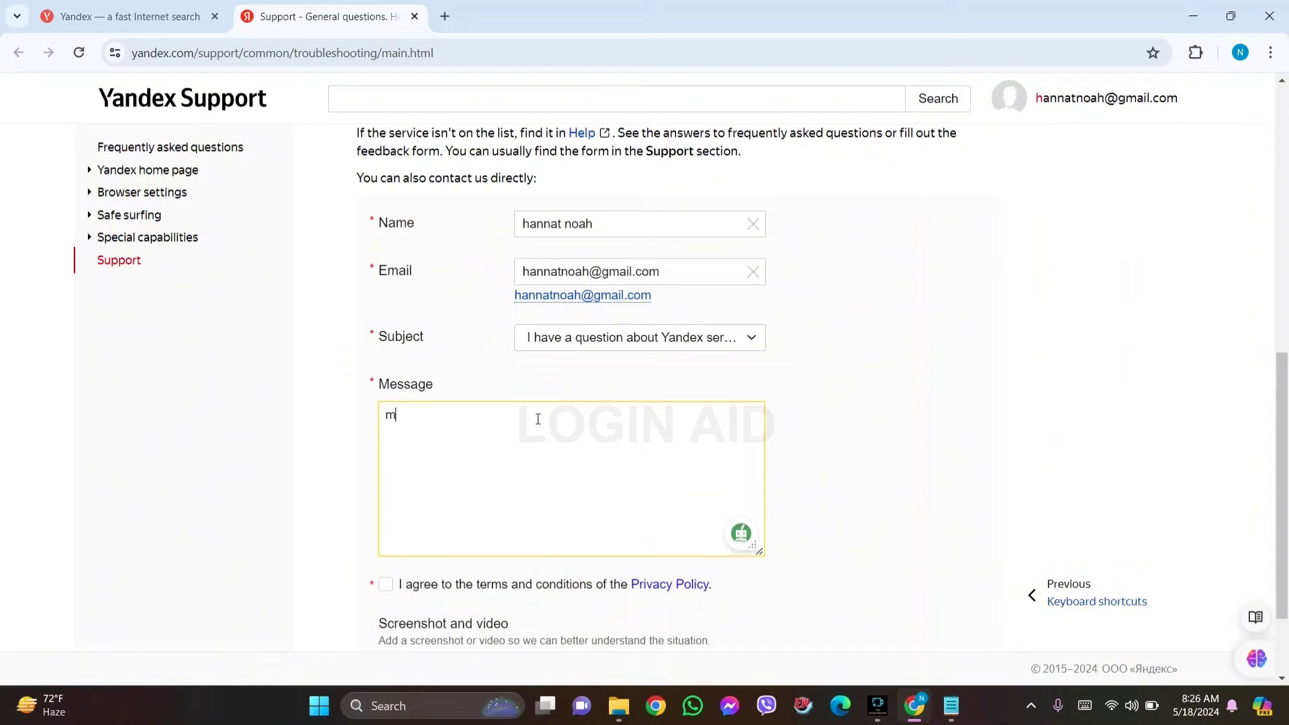
pyautogui.write('y acc')
pyautogui.write('ount of yand')
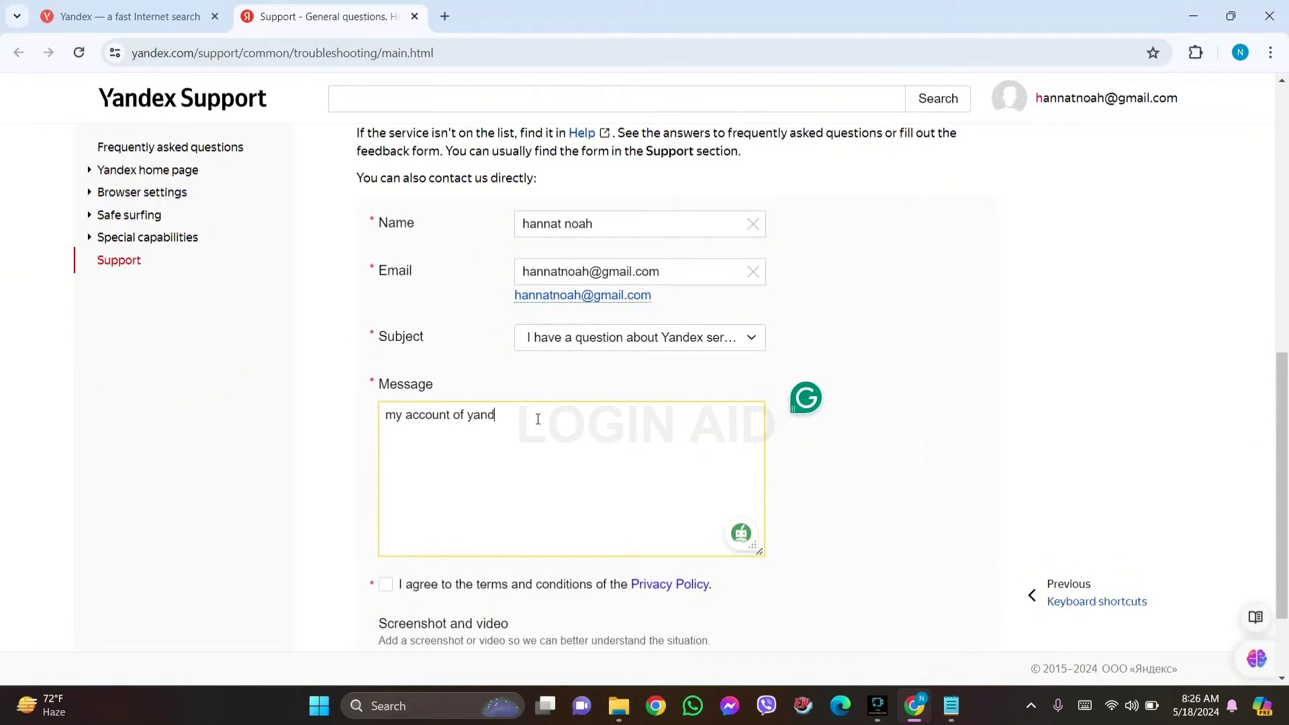
pyautogui.write('ex is blocked ')
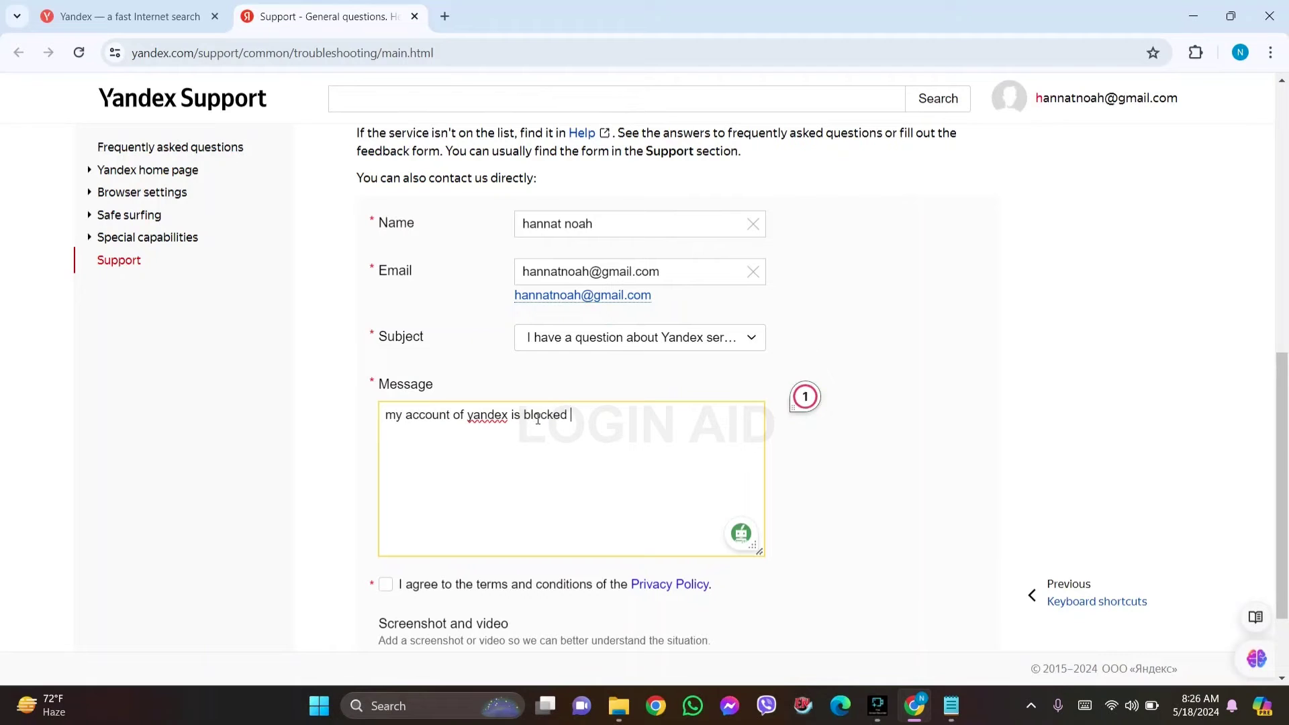
pyautogui.write('how can i fix this problem?')
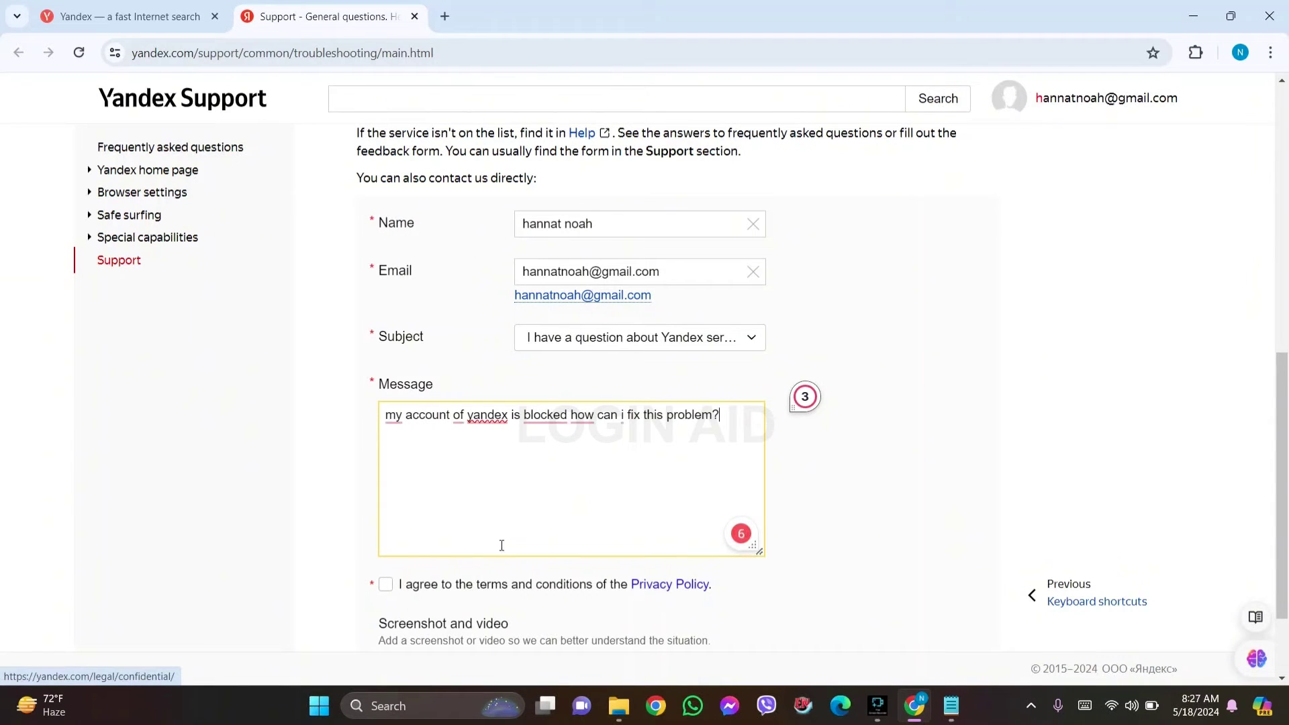
pyautogui.click(381, 578)
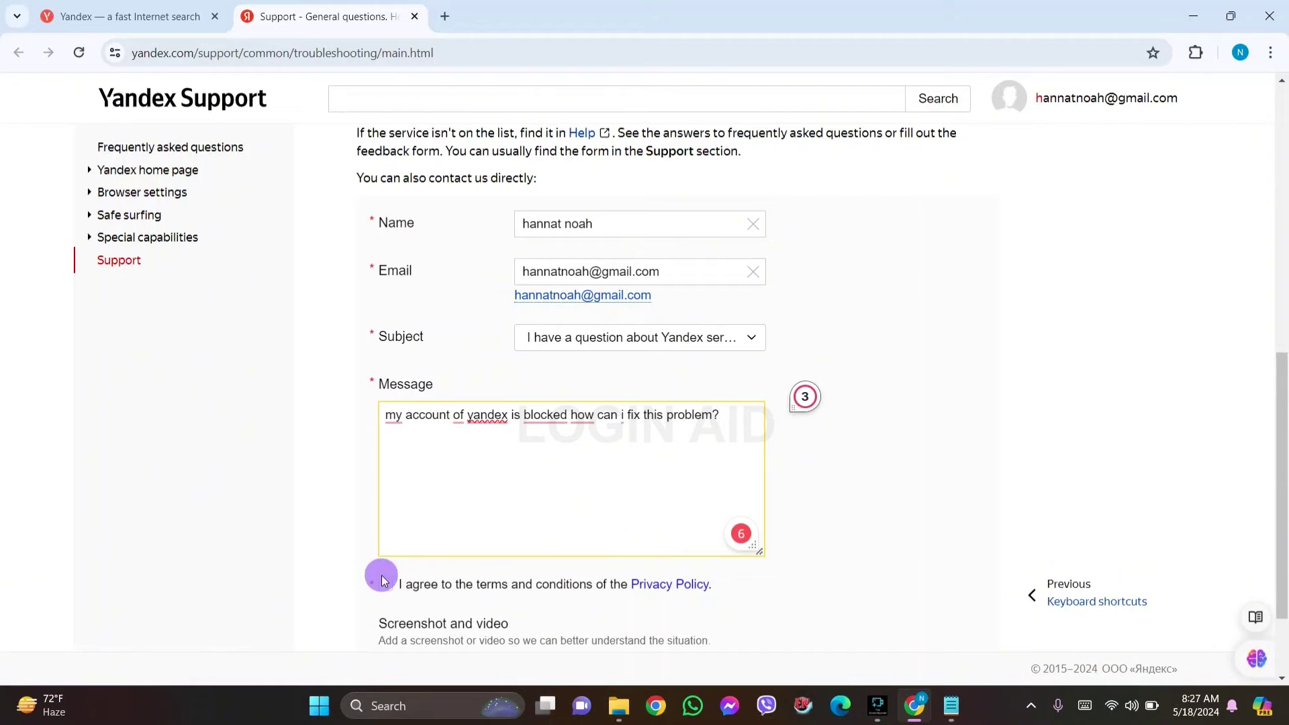
pyautogui.click(383, 581)
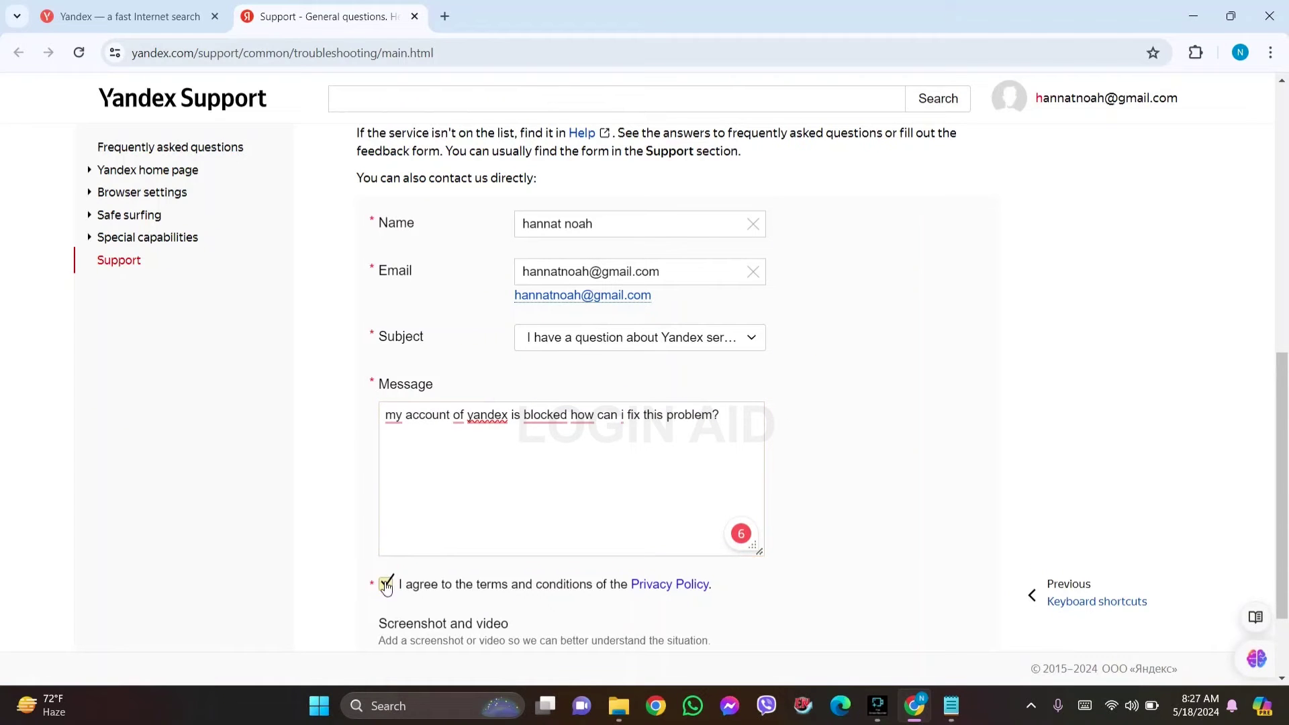
pyautogui.moveTo(1276, 359); pyautogui.dragTo(1277, 429)
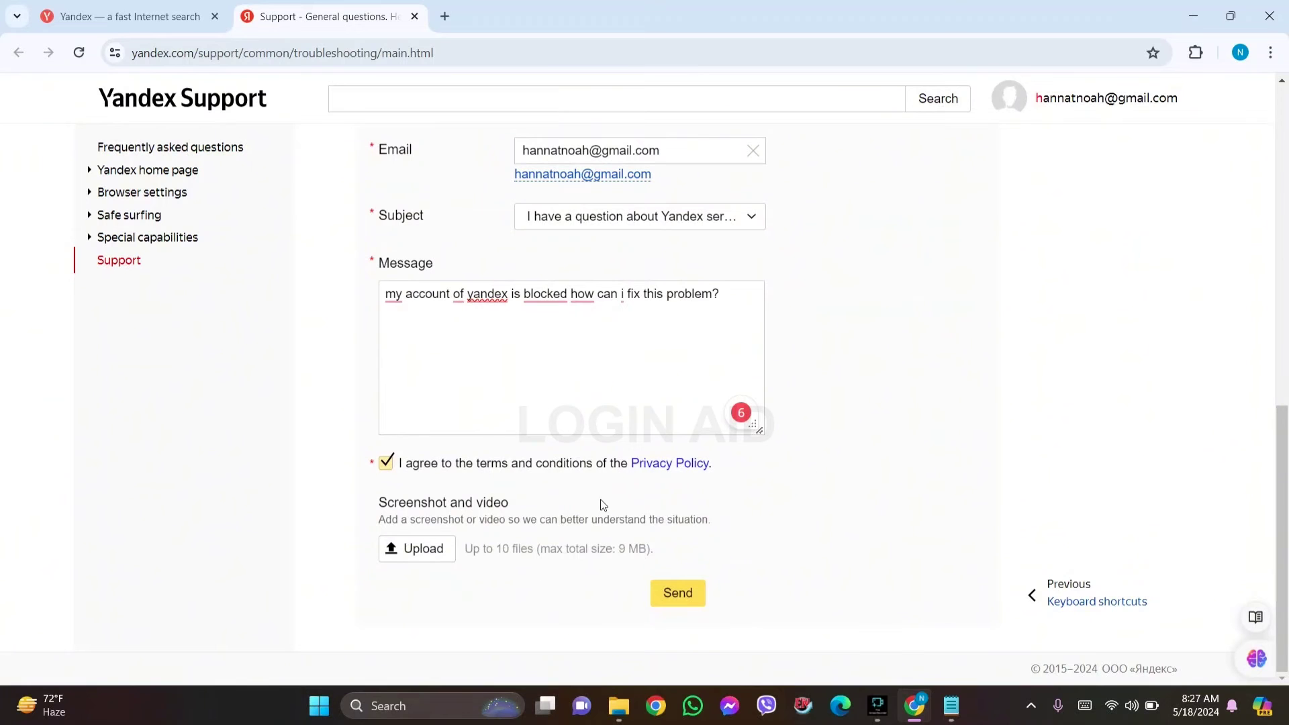
# Attach the small JPG image from Documents > prashna > vibe as the screenshot
pyautogui.click(427, 544)
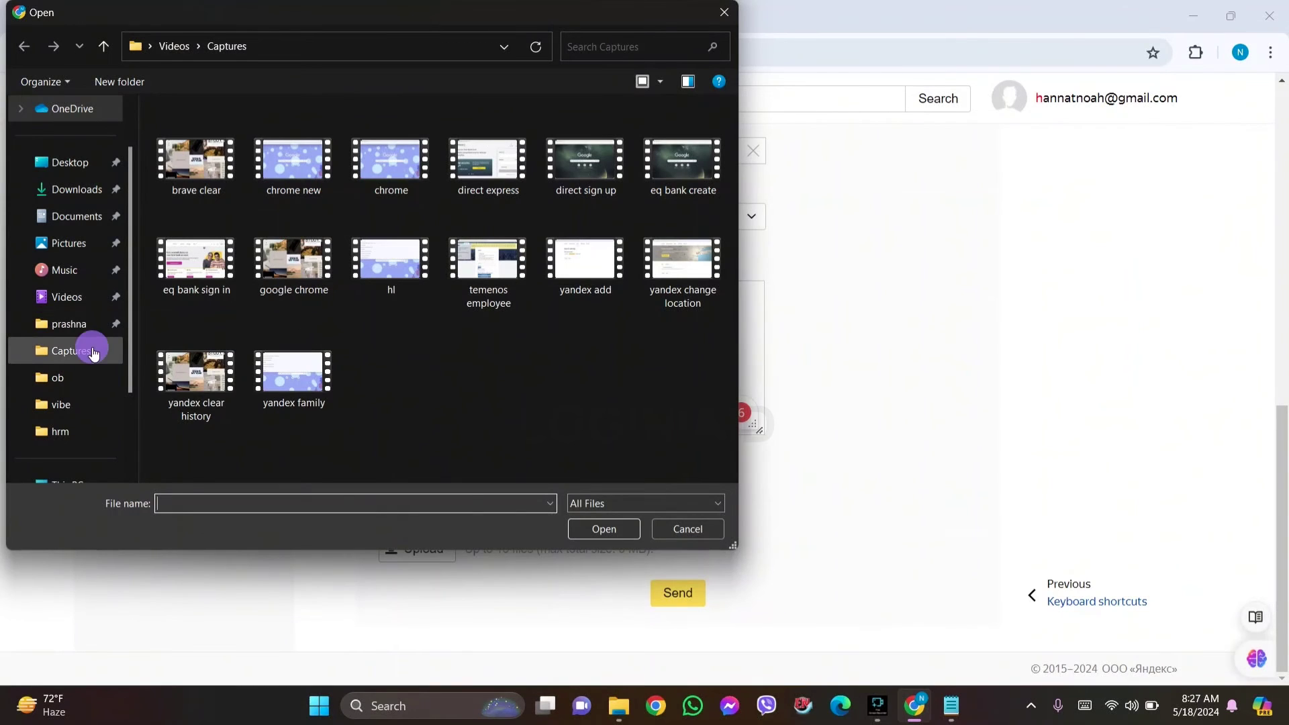
pyautogui.click(60, 404)
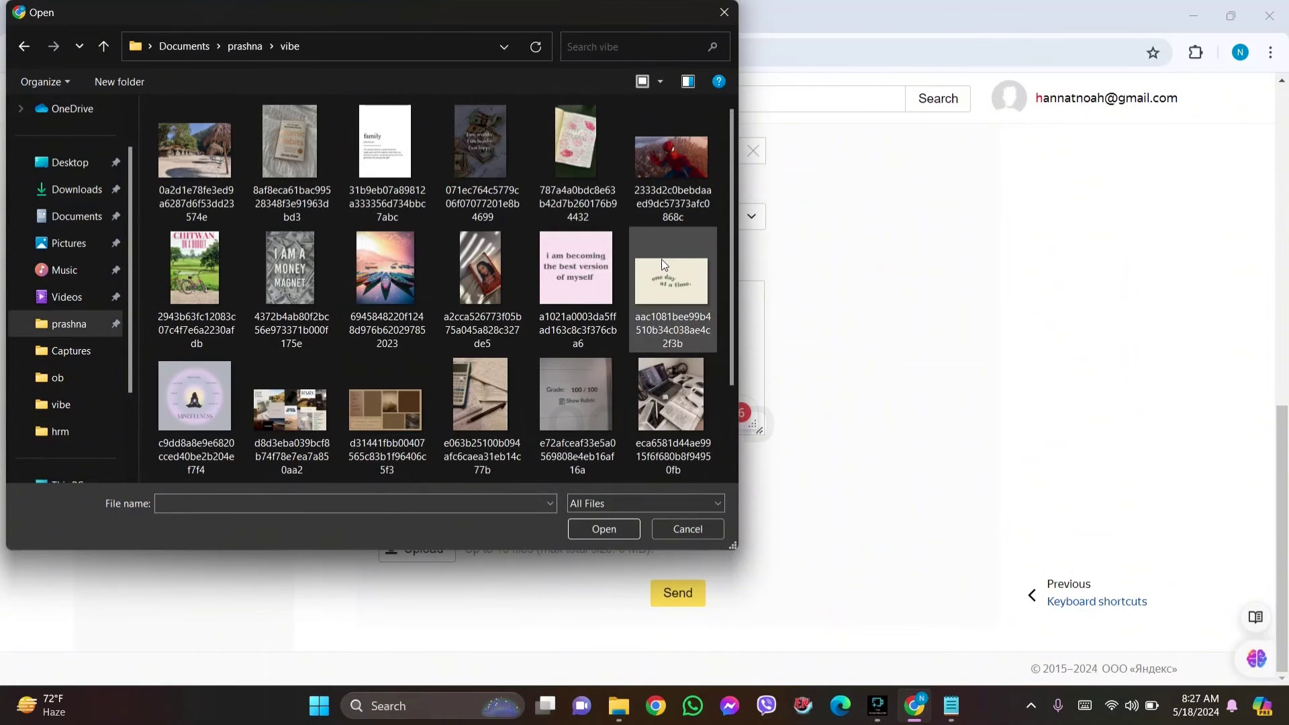
pyautogui.moveTo(672, 281)
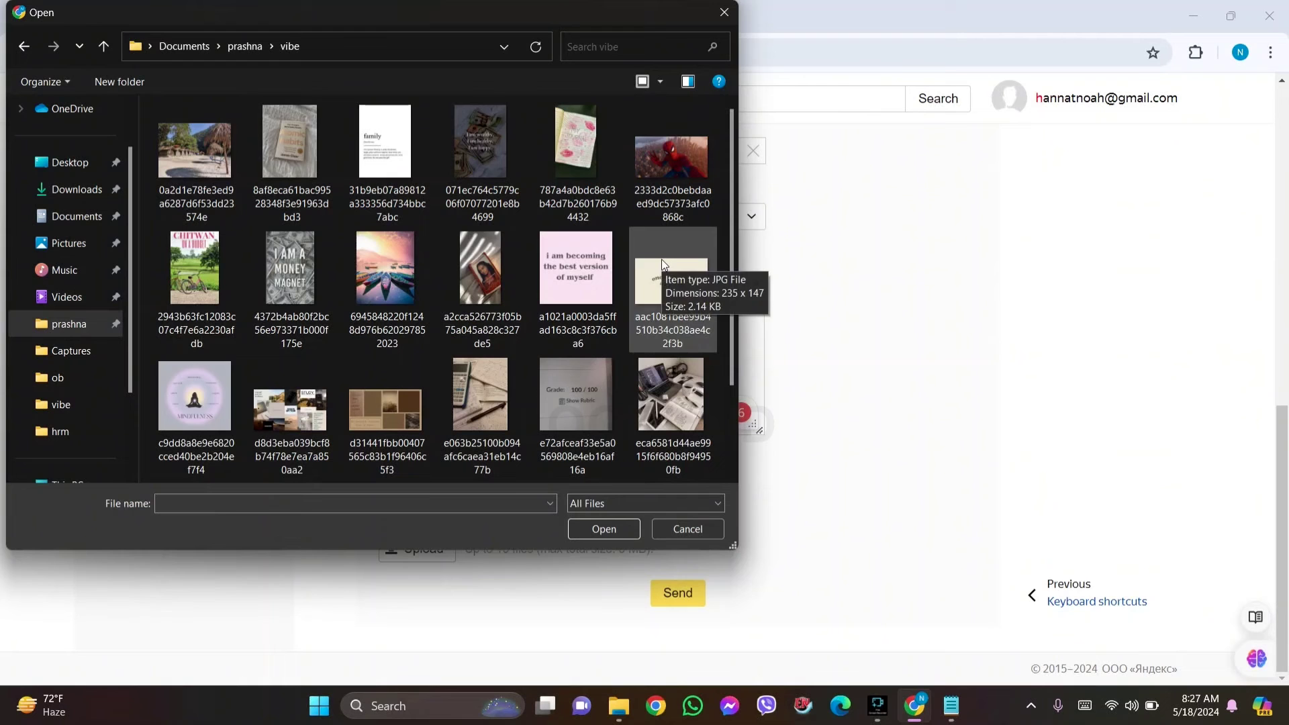
pyautogui.click(661, 259)
pyautogui.doubleClick(661, 259)
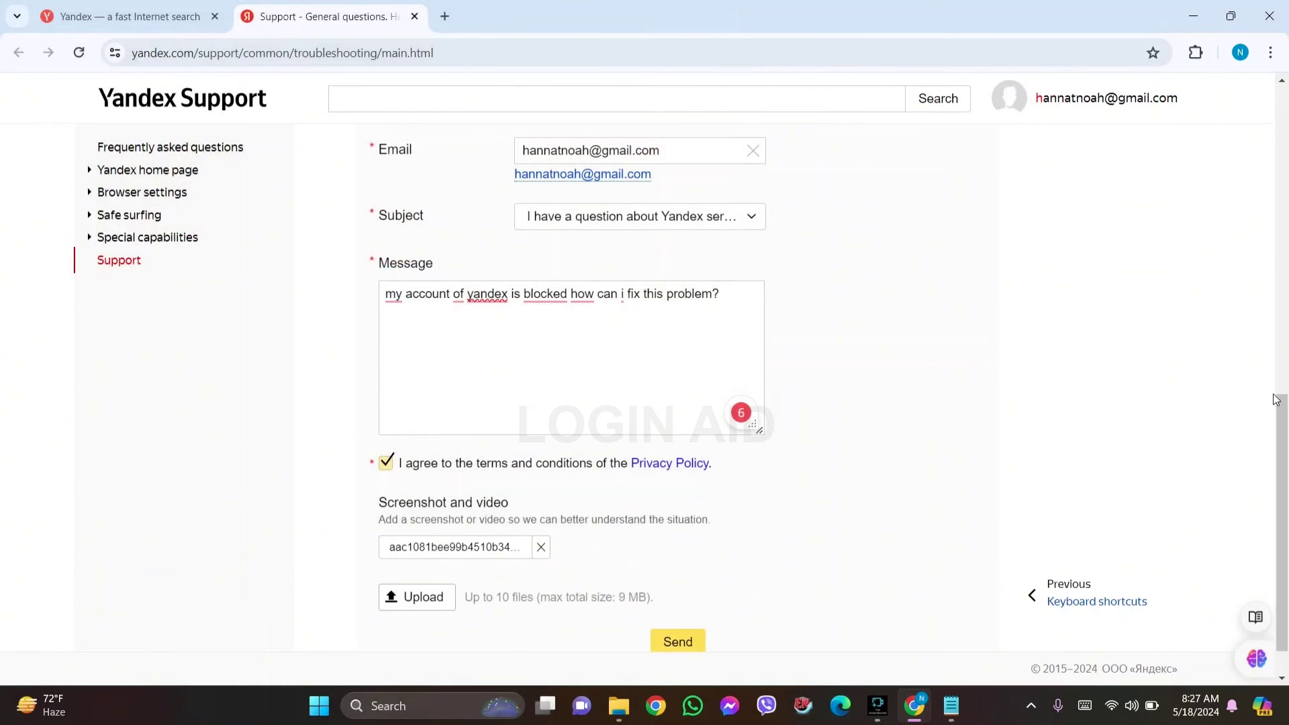
pyautogui.moveTo(1277, 402); pyautogui.dragTo(1284, 482)
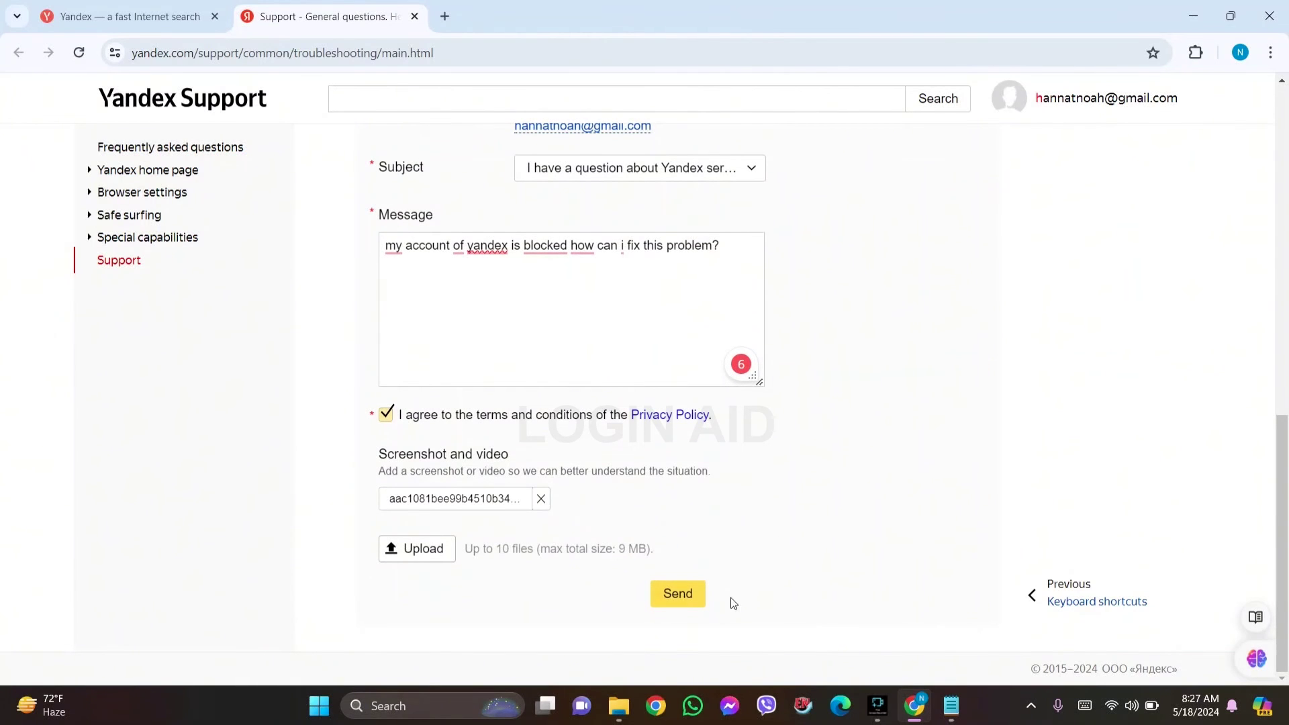
pyautogui.click(682, 583)
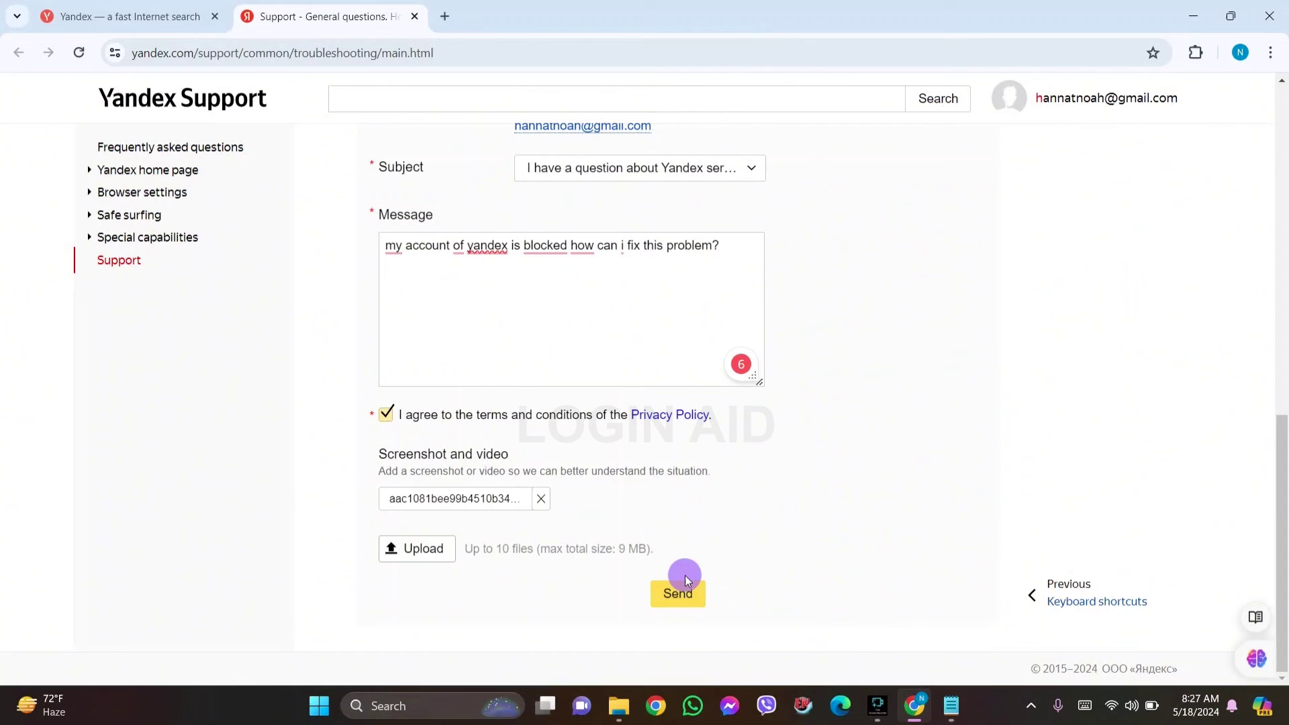
pyautogui.click(685, 580)
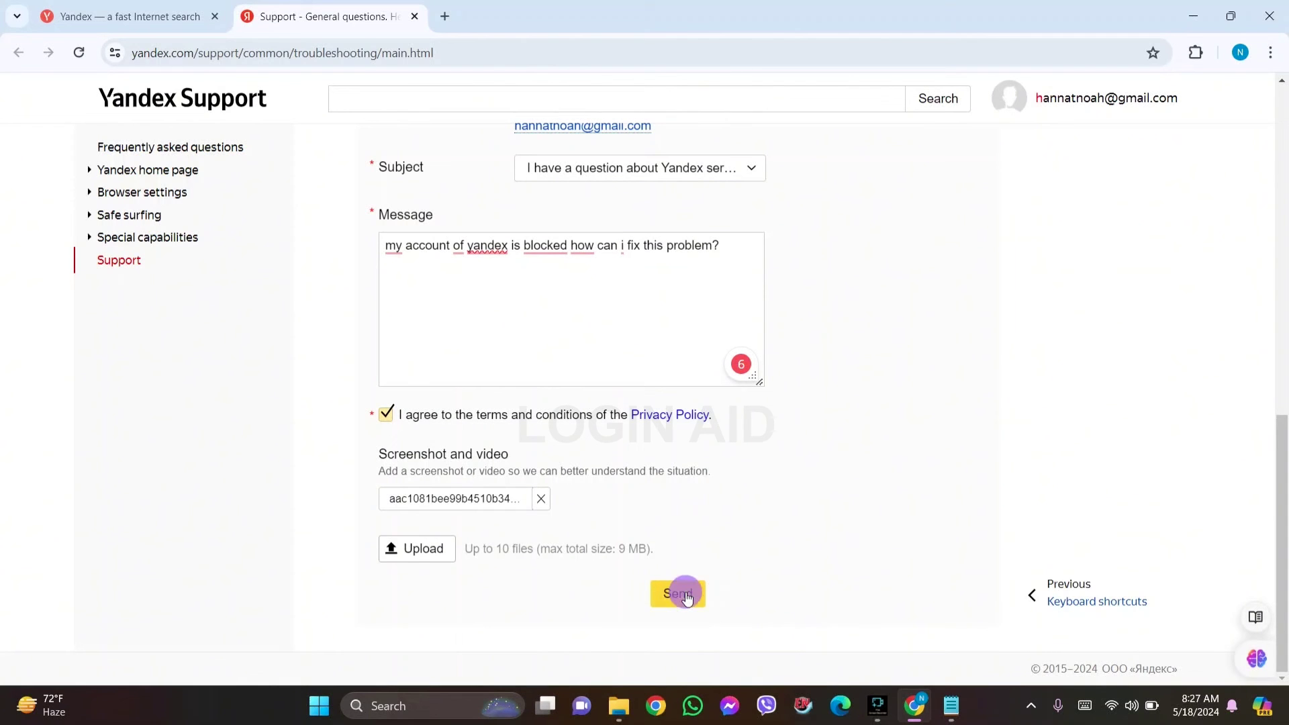